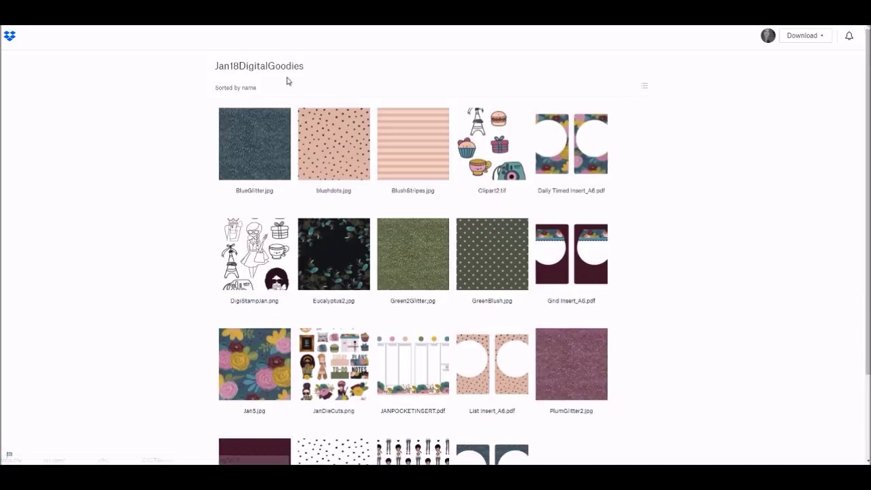
- Look through all the files in the Jan18DigitalGoodies shared folder
left_click_drag(215, 66, 328, 65)
left_click(552, 66)
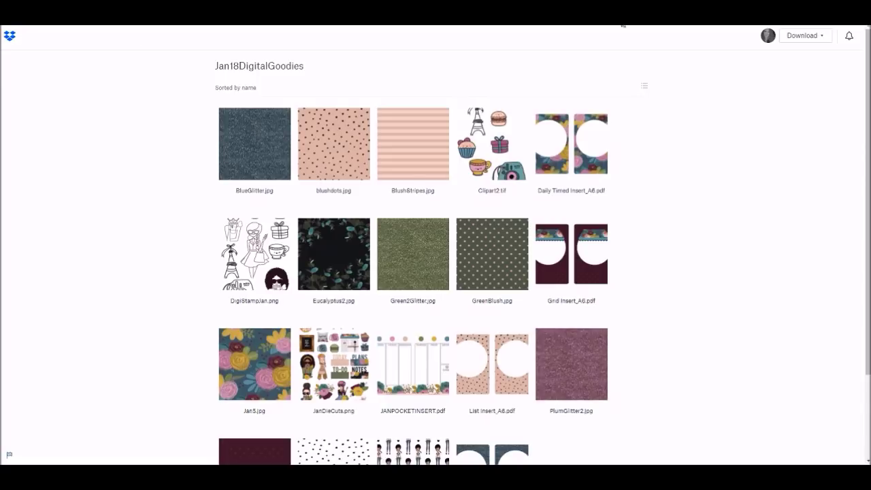
scroll(868, 64, "down", 2)
scroll(868, 65, "down", 3)
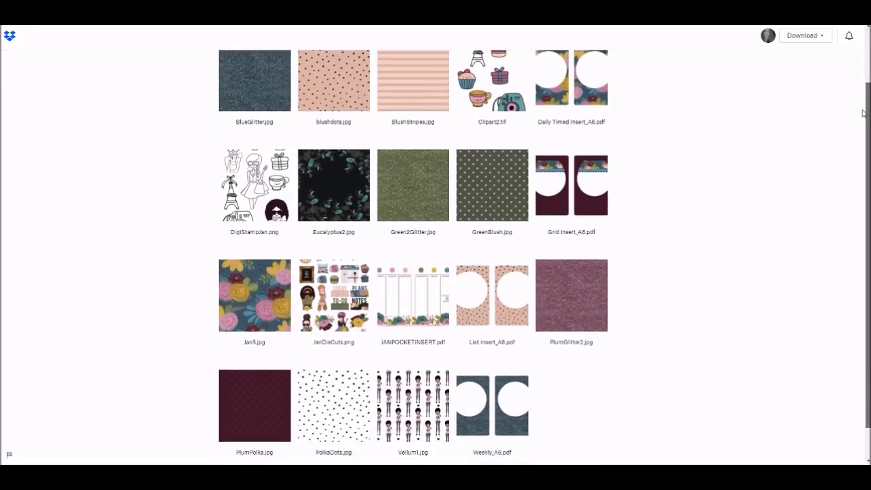
scroll(856, 102, "up", 4)
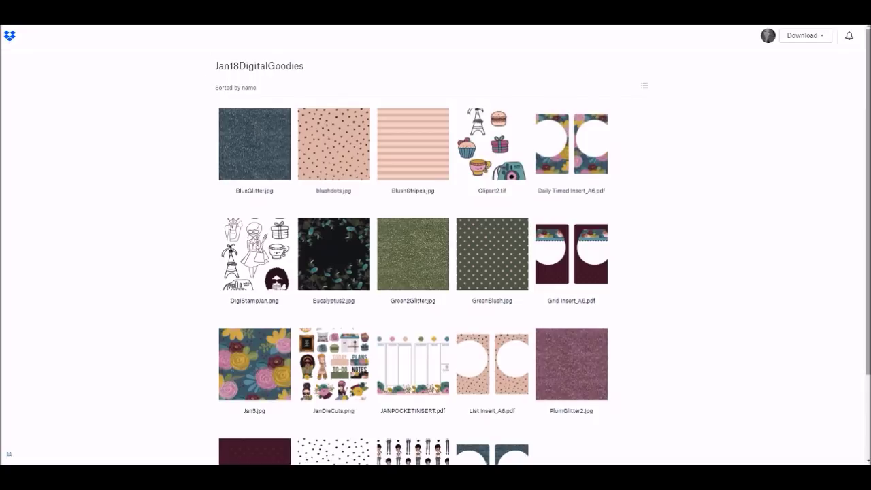
scroll(868, 152, "down", 3)
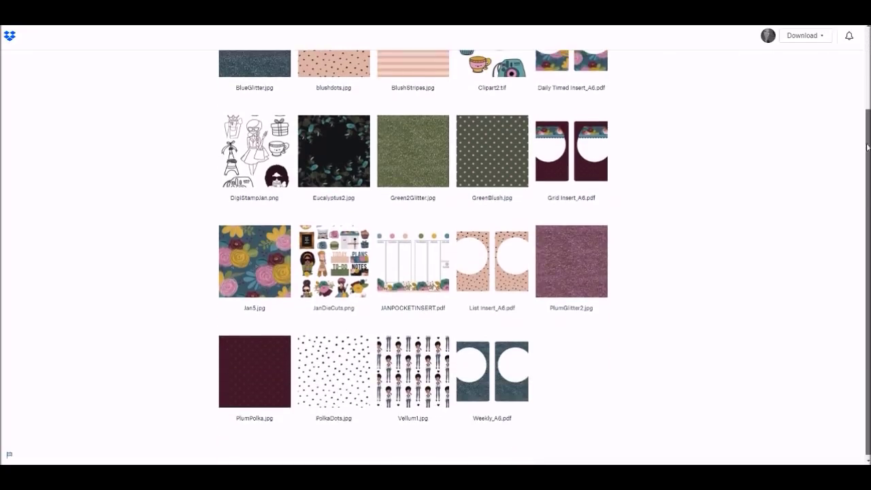
scroll(867, 153, "up", 3)
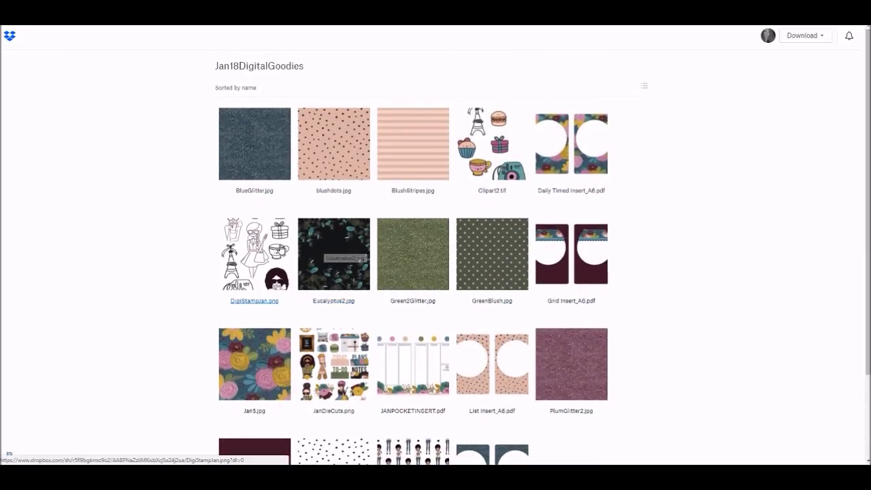
- Open DigiStampJan.png from the shared folder and download it directly to the computer
left_click(281, 248)
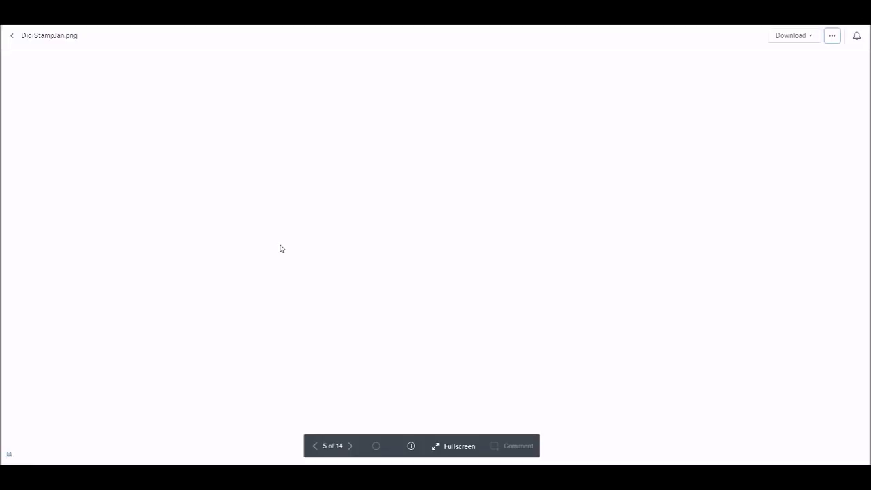
left_click(316, 447)
left_click(351, 448)
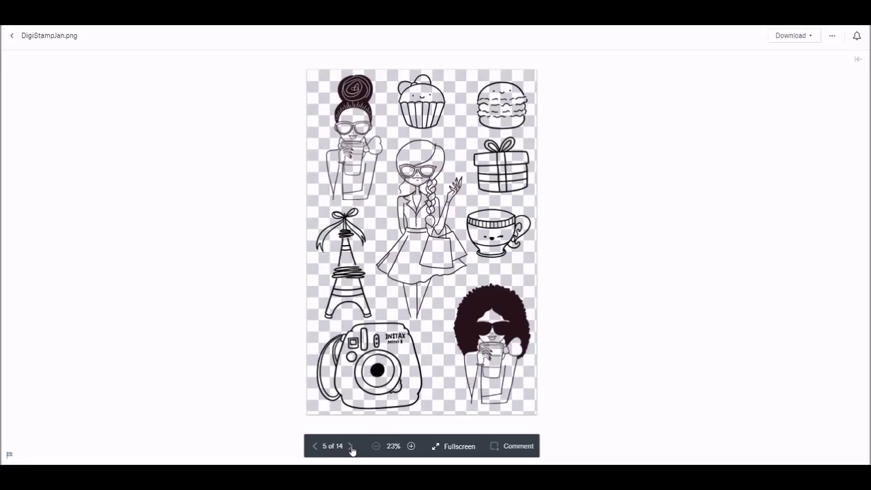
left_click(315, 446)
key("Right")
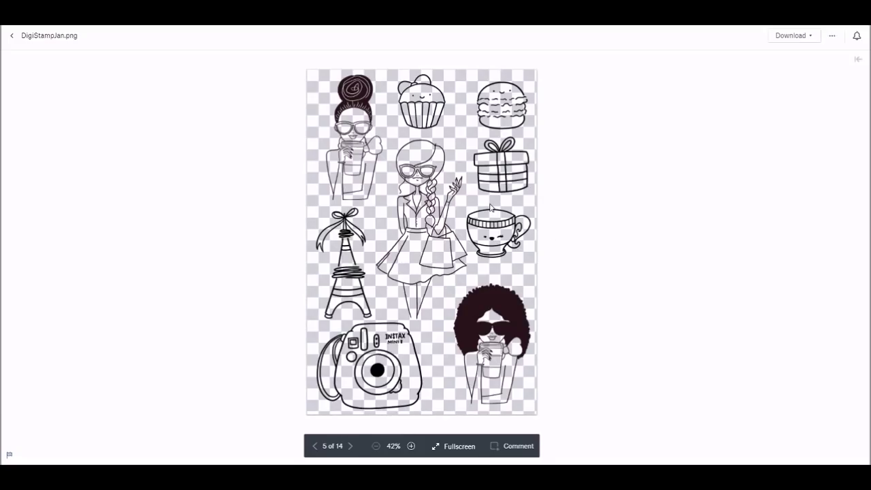
left_click(811, 38)
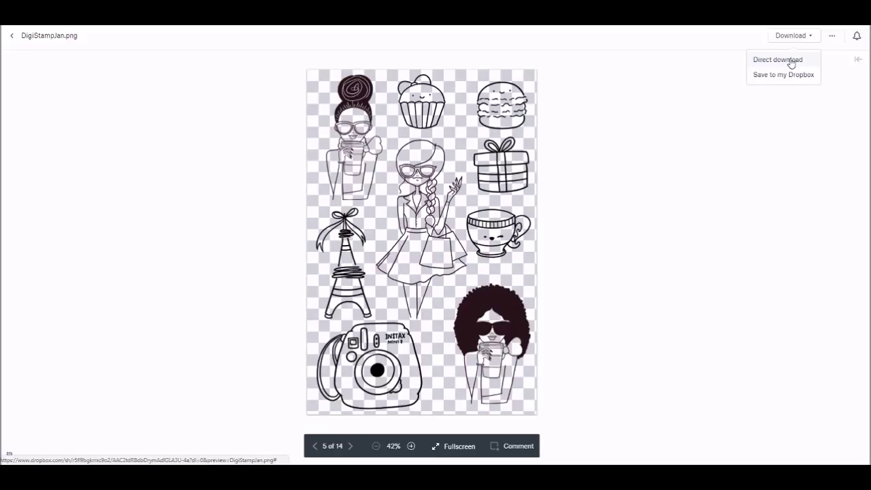
left_click(792, 61)
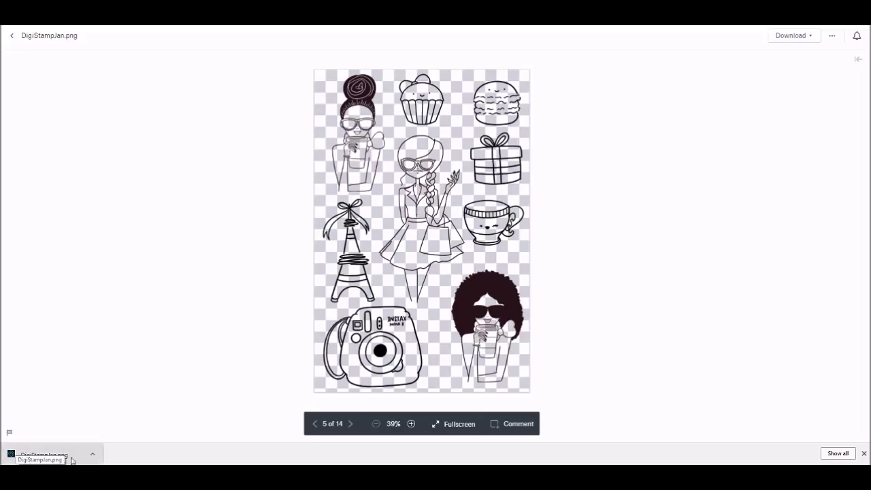
- Show the downloaded DigiStampJan.png in its folder on the computer and close that folder window
right_click(36, 457)
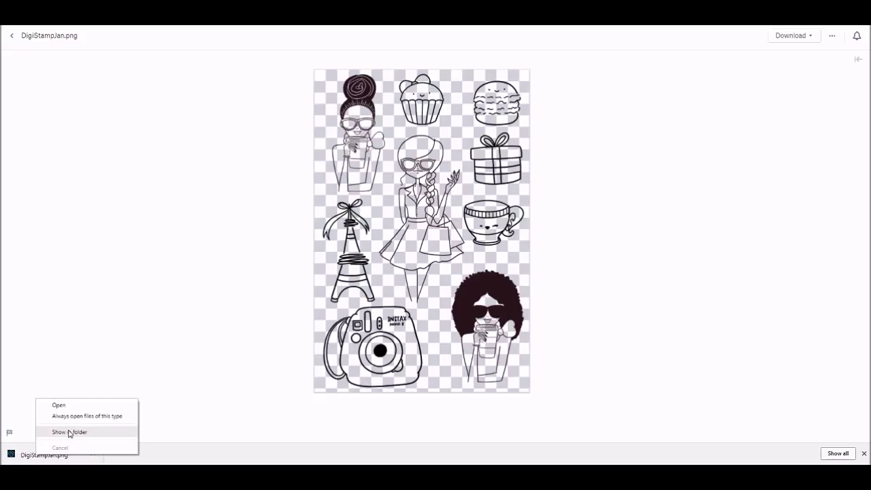
left_click(69, 432)
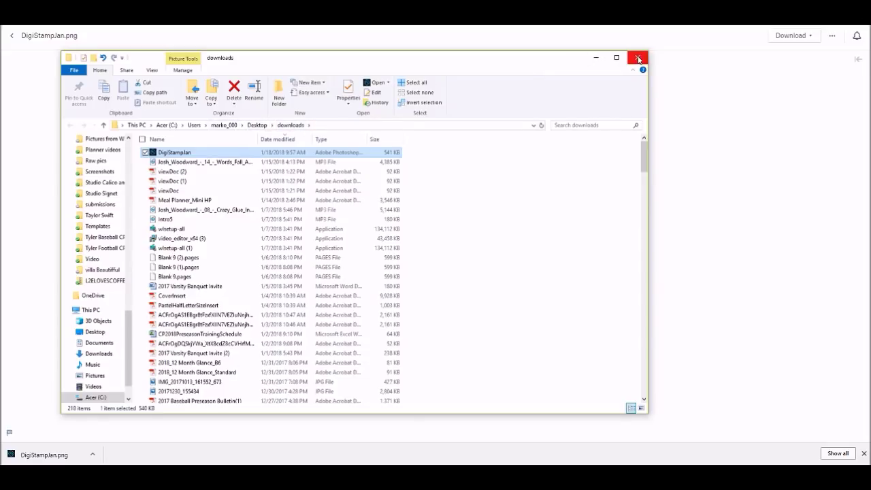
left_click(637, 58)
- Save DigiStampJan.png to the personal Dropbox and look through the folder list there
left_click(813, 37)
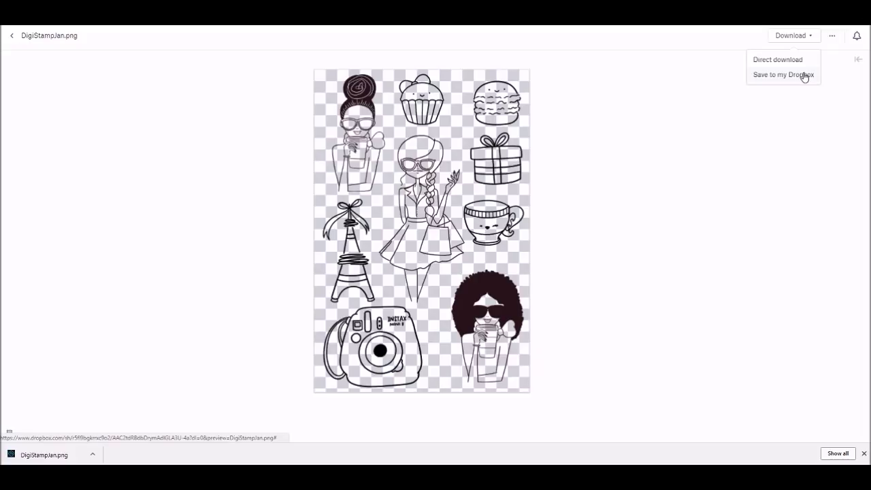
left_click(763, 80)
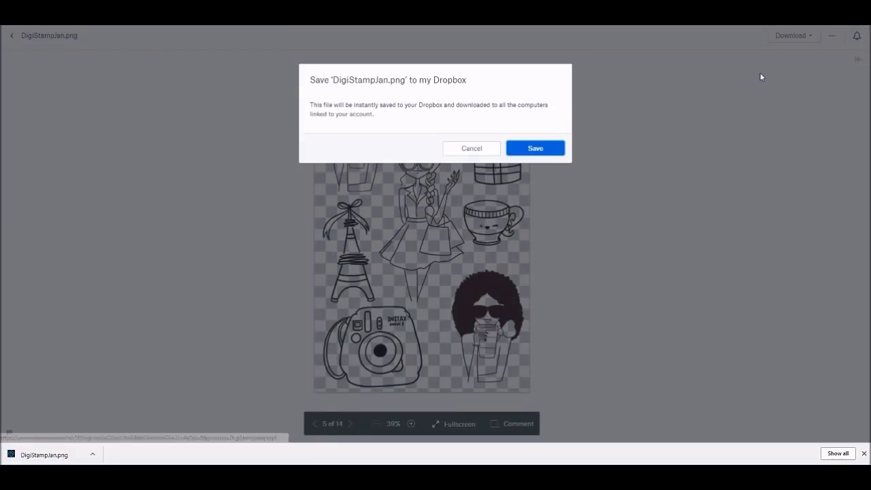
left_click(537, 150)
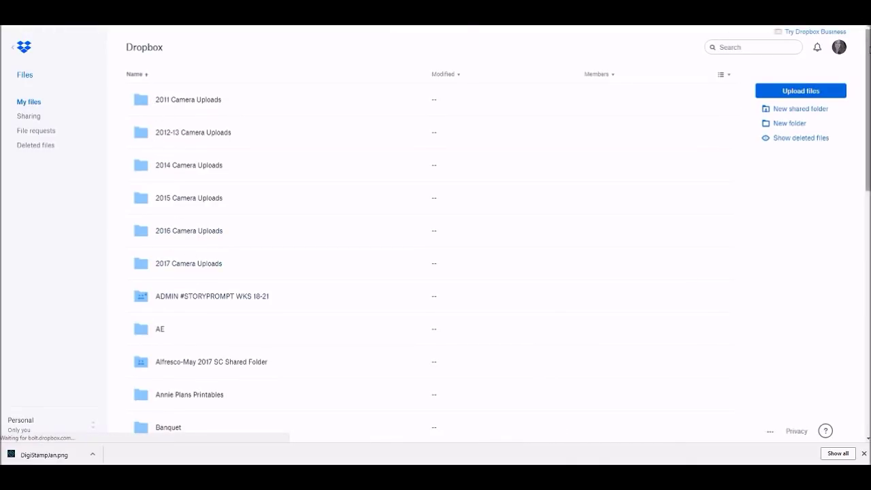
scroll(867, 265, "up", 15)
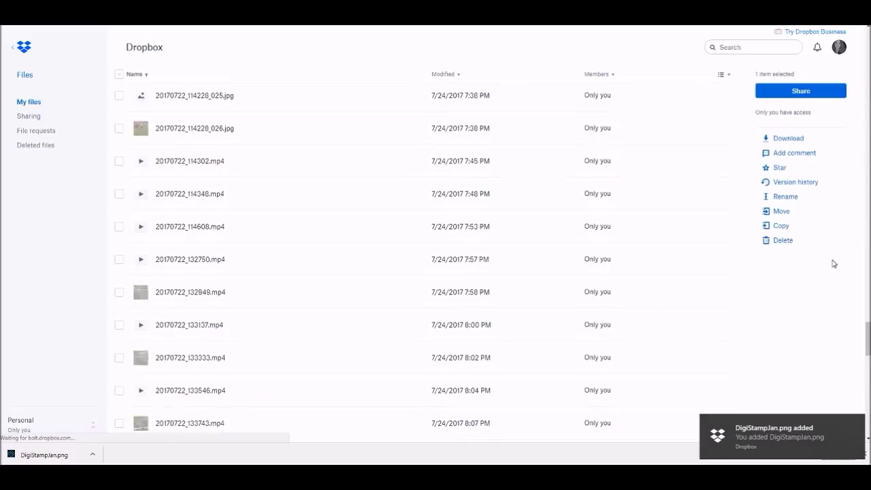
scroll(867, 265, "up", 20)
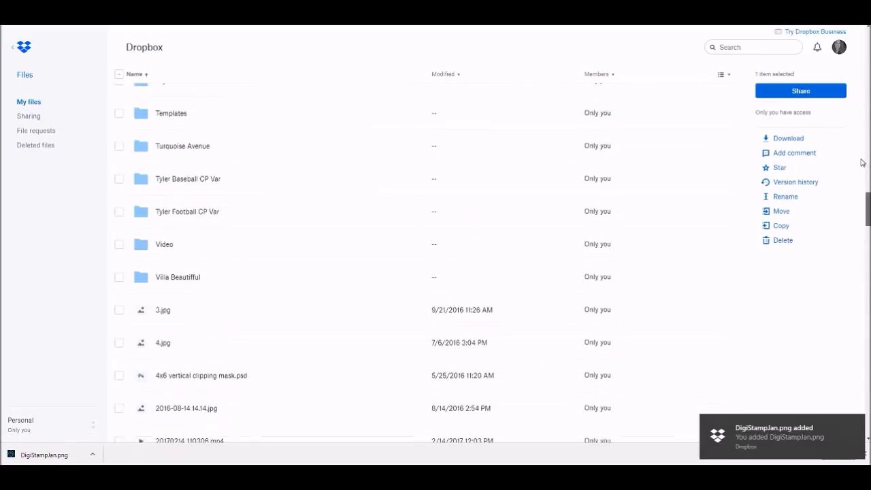
mouse_move(863, 147)
left_mouse_down()
mouse_move(865, 186)
mouse_move(864, 152)
left_mouse_up()
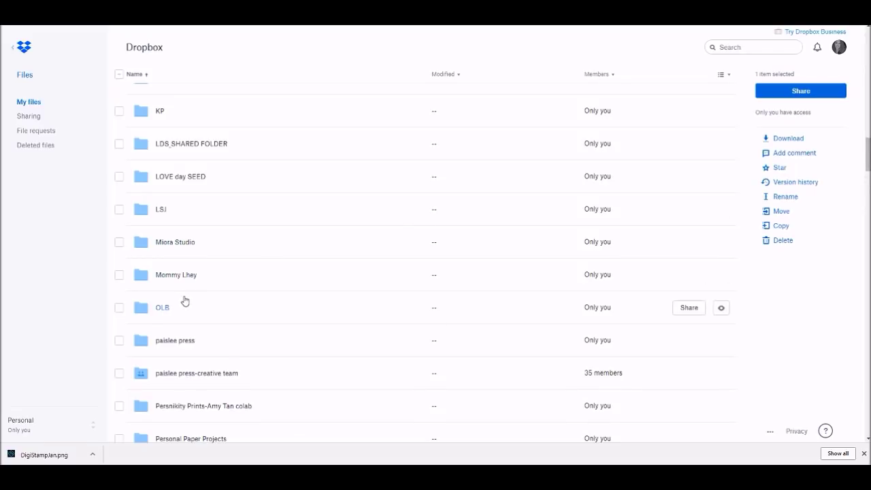
mouse_move(263, 464)
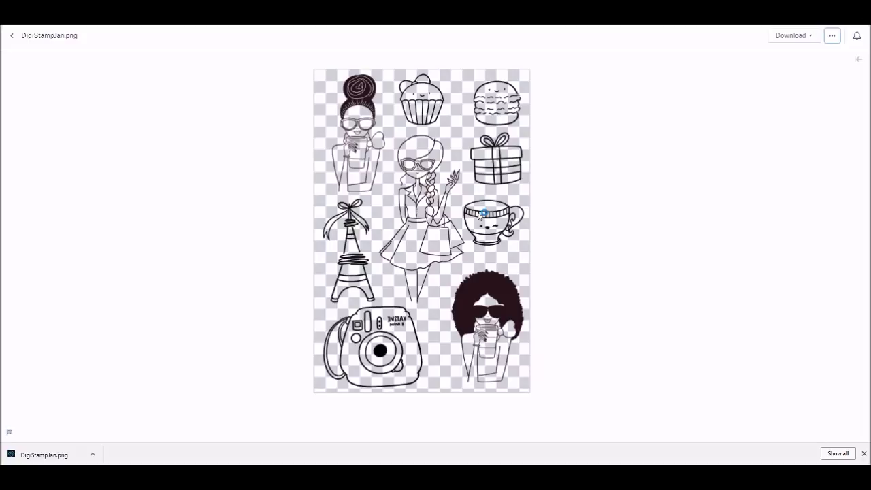
- Return to the Jan18DigitalGoodies shared folder and download the whole folder directly to the computer
left_click(13, 37)
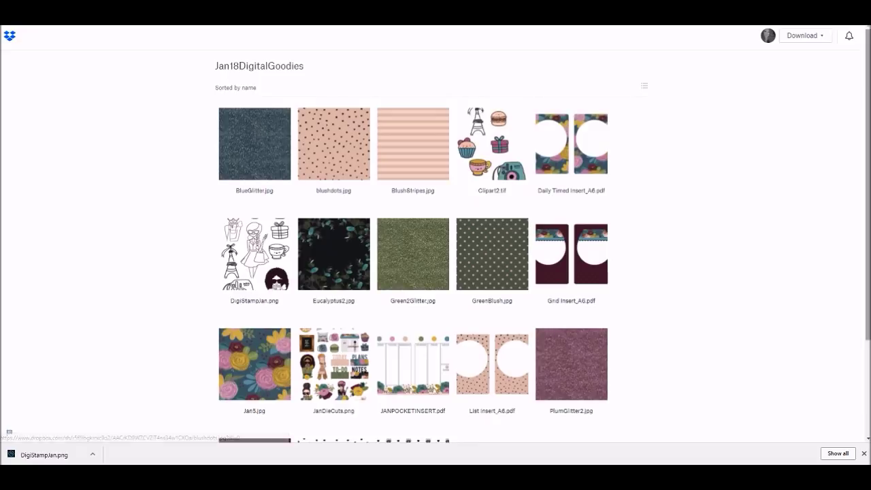
scroll(868, 99, "down", 1)
scroll(868, 98, "down", 3)
scroll(868, 99, "up", 2)
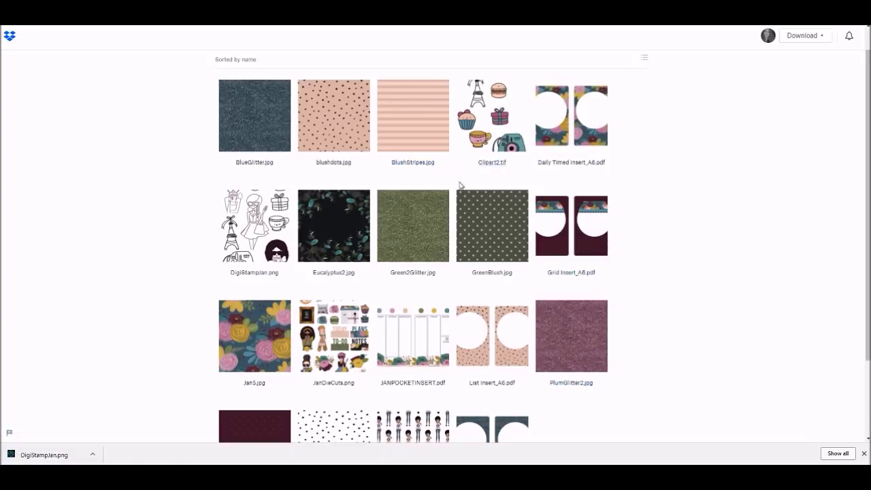
left_click(822, 38)
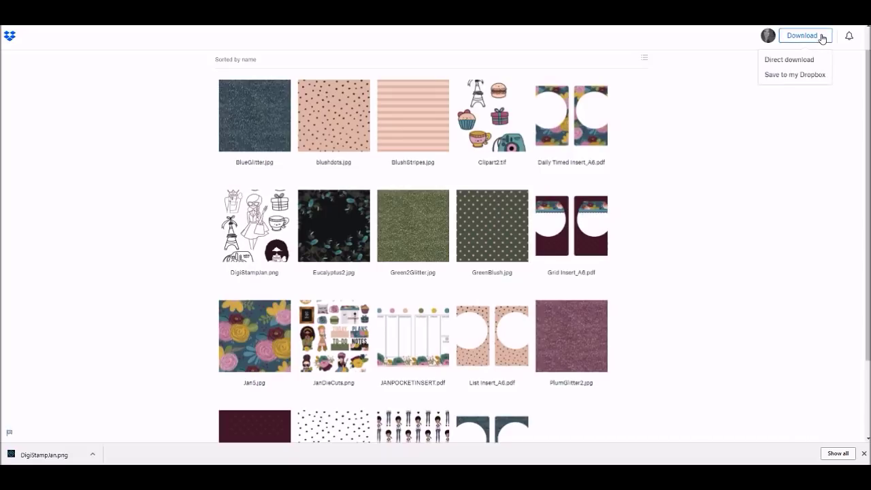
left_click(786, 61)
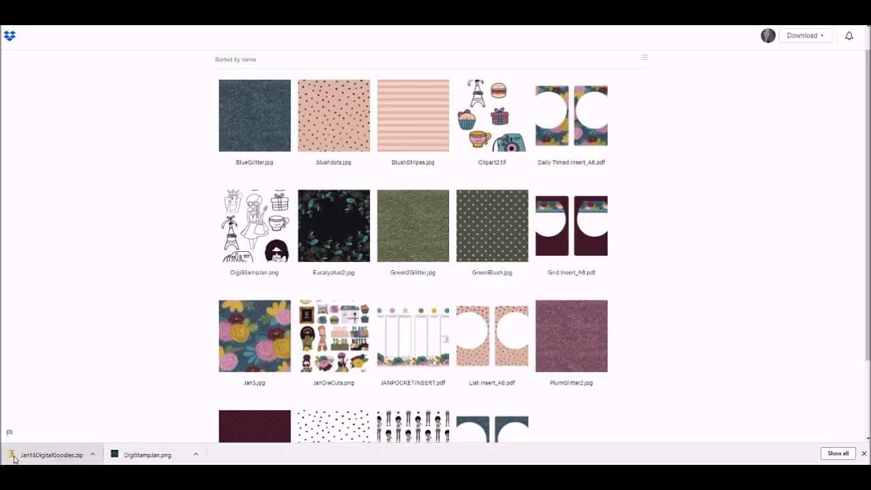
- Extract all files from Jan18DigitalGoodies.zip into the January folder inside Dropbox's Mommy Lhey folder
left_click(60, 456)
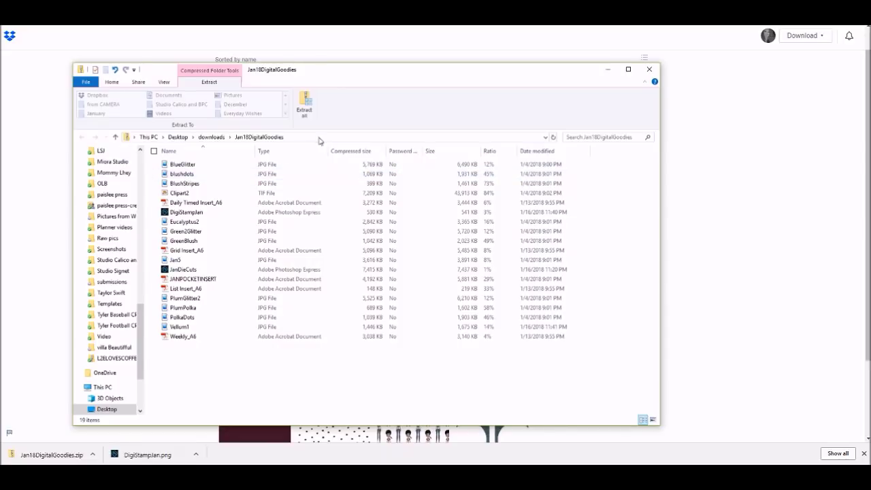
left_click(306, 101)
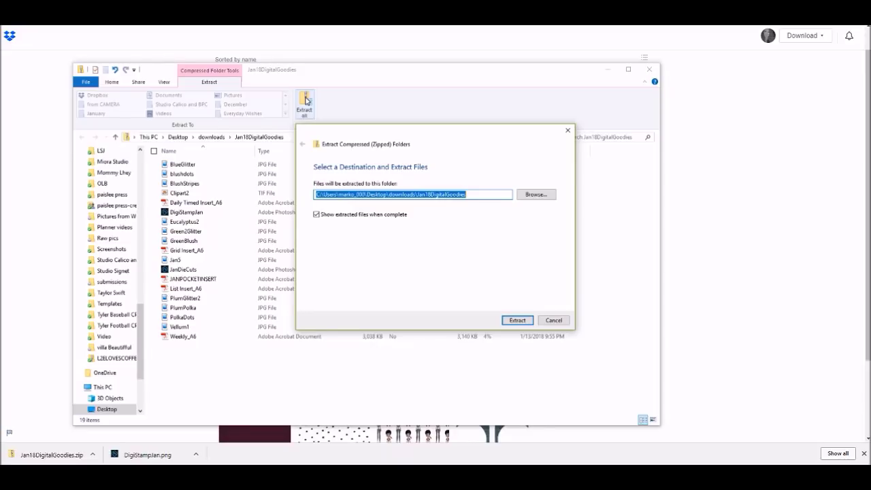
left_click(526, 197)
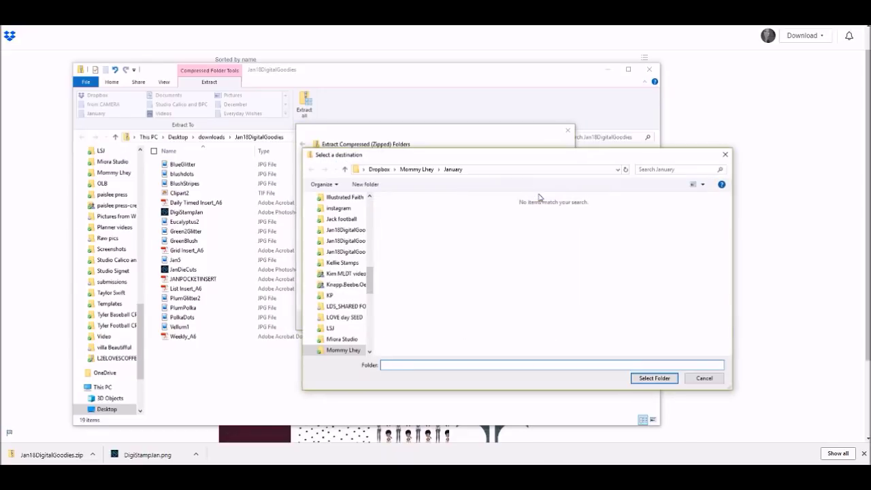
scroll(367, 283, "down", 2)
left_click(344, 306)
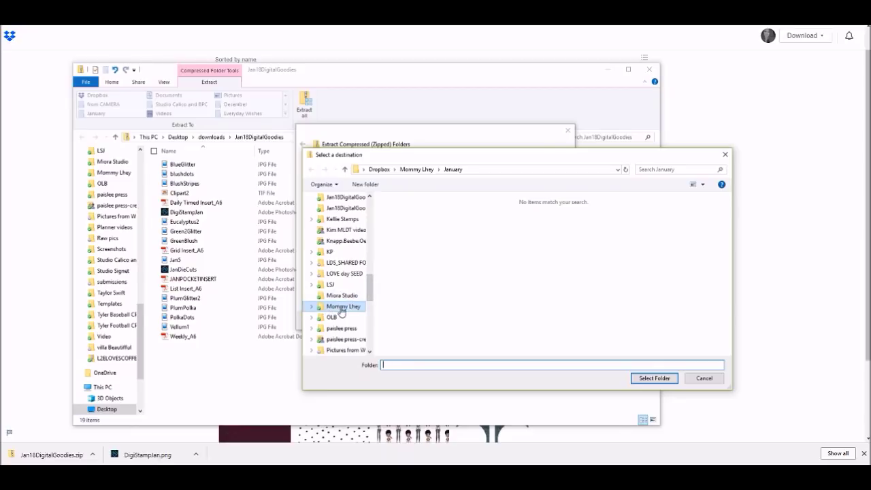
scroll(416, 267, "down", 1)
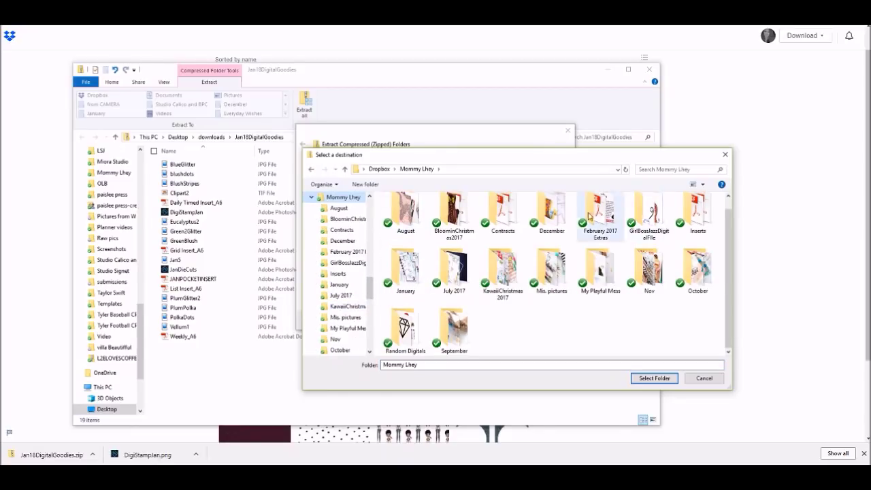
double_click(409, 267)
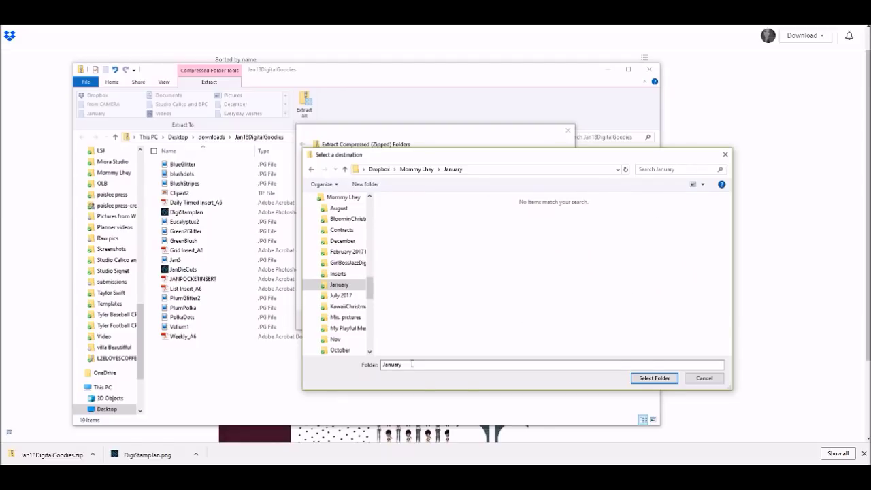
left_click(659, 380)
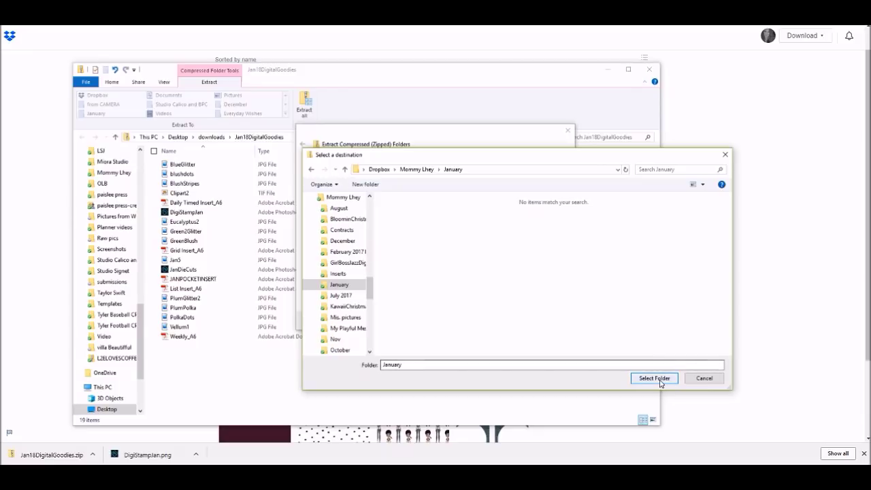
left_click(655, 378)
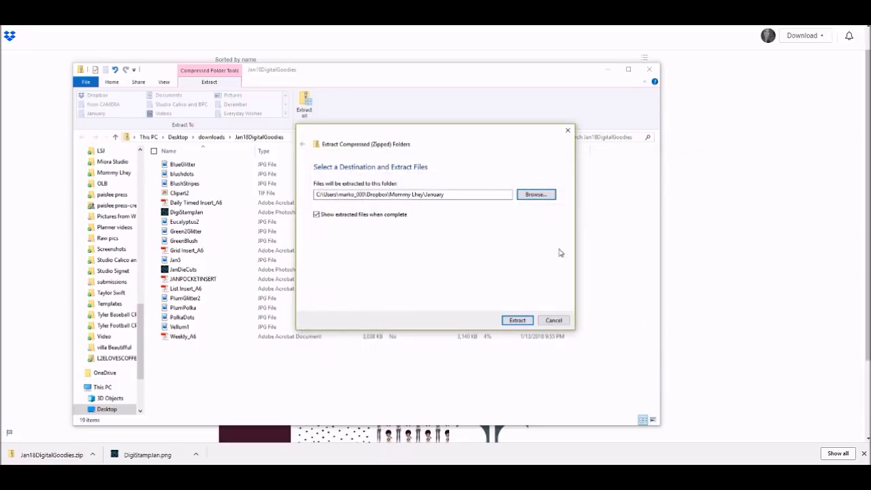
left_click(518, 321)
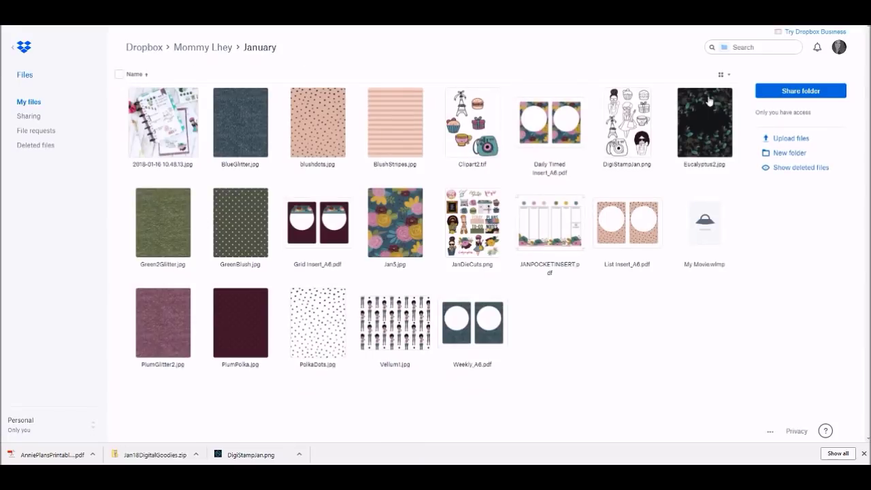
- Open DigiStampJan.png from the January Dropbox folder in Adobe Photoshop Express
left_click(632, 126)
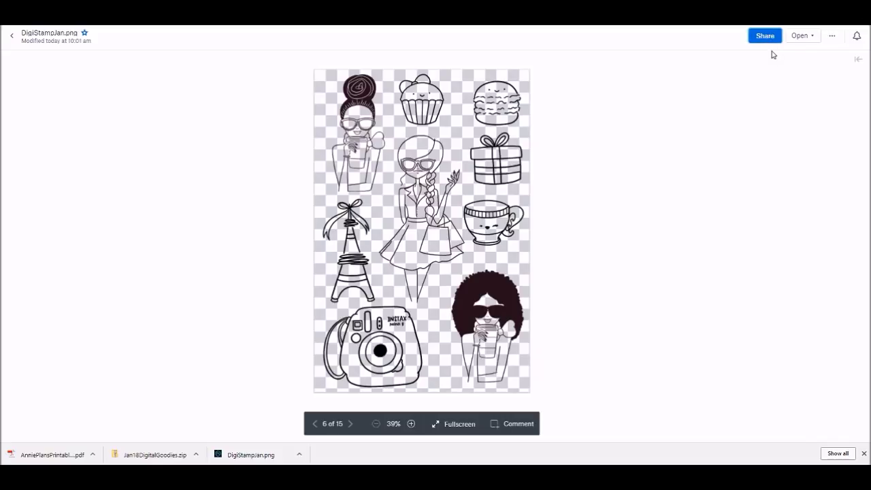
left_click(810, 41)
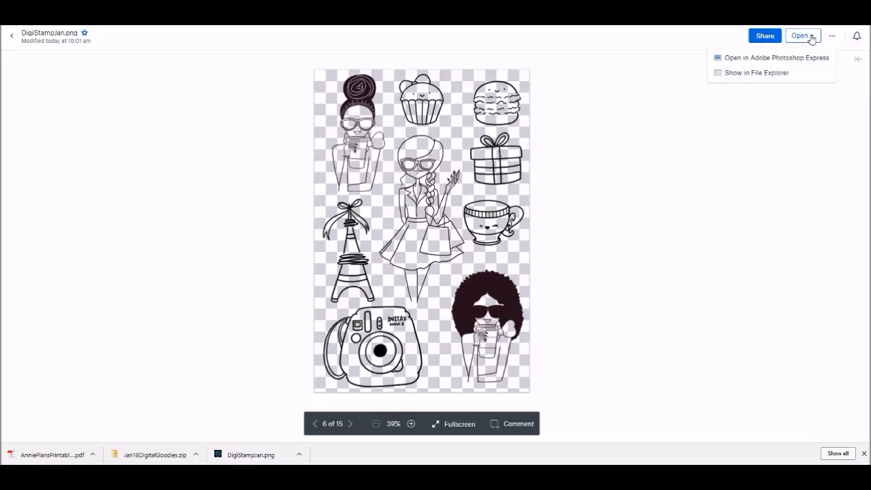
left_click(771, 61)
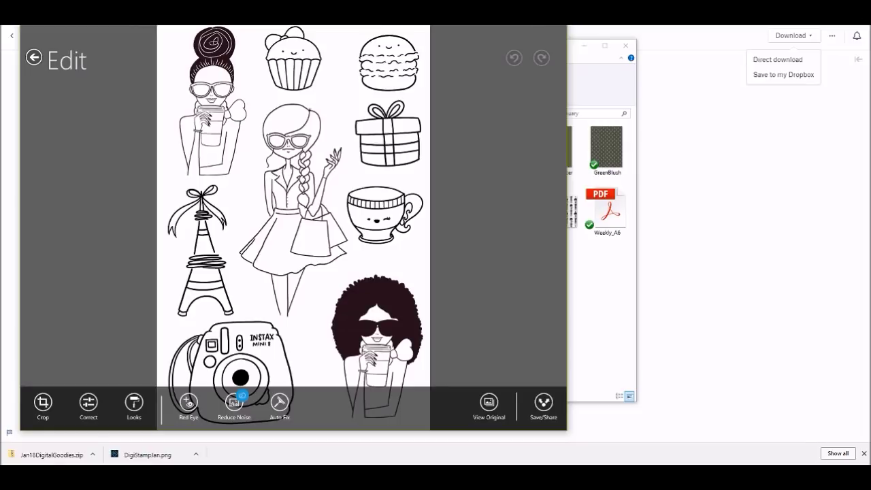
- Leave the Photoshop Express image editor and open the Grid Insert_A6 PDF from the January folder in Adobe Acrobat
left_click(34, 49)
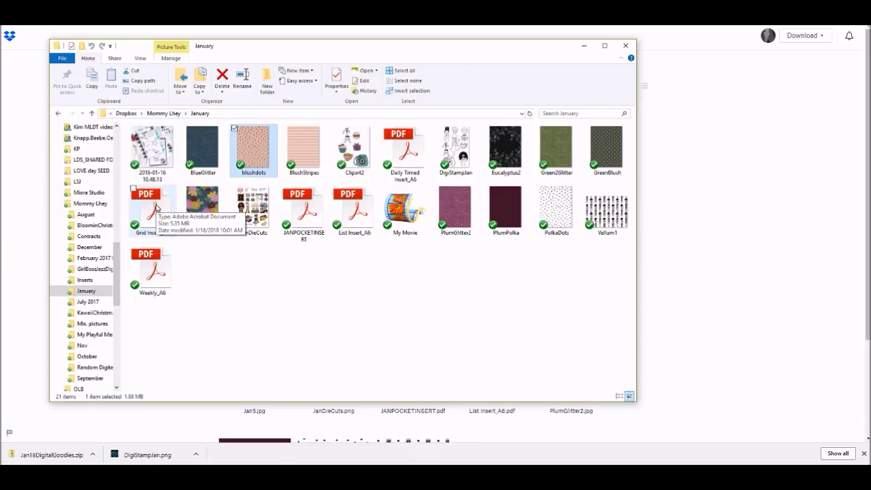
double_click(156, 207)
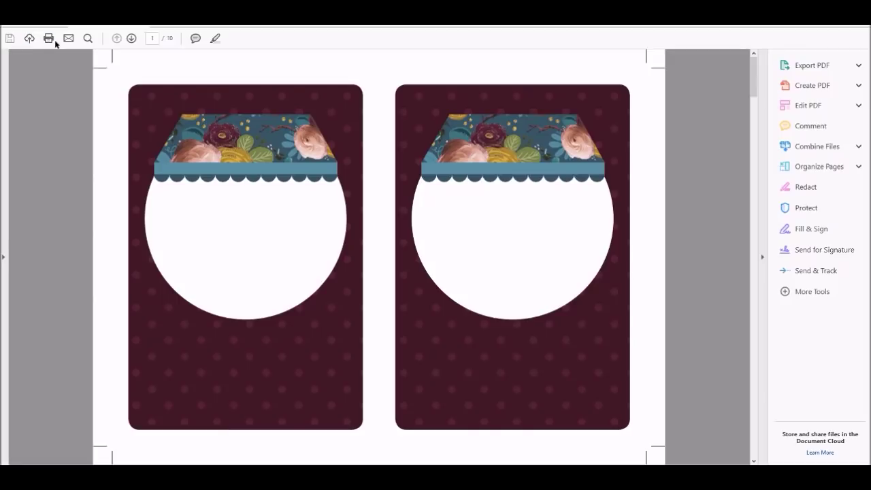
- Print all pages of the grid insert on the Brother MFC-9340CDW at actual size, on both sides of the paper, flipped on the short edge
key("alt+f")
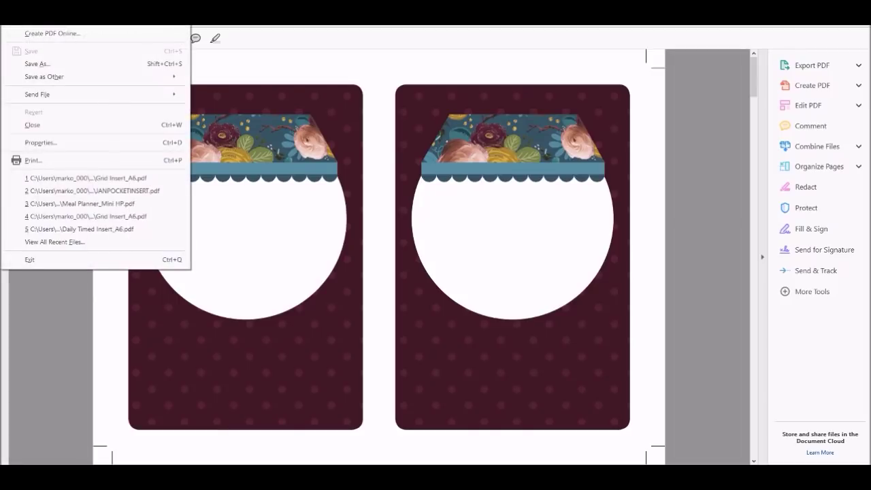
left_click(41, 166)
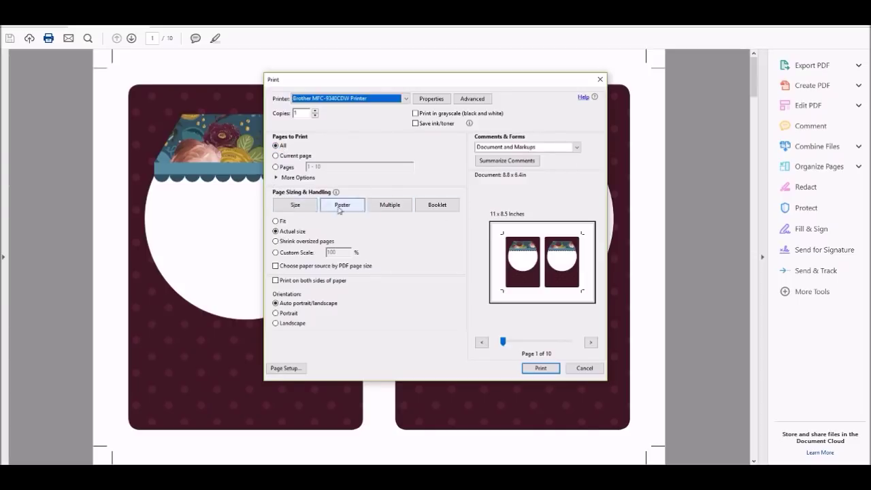
left_click(287, 235)
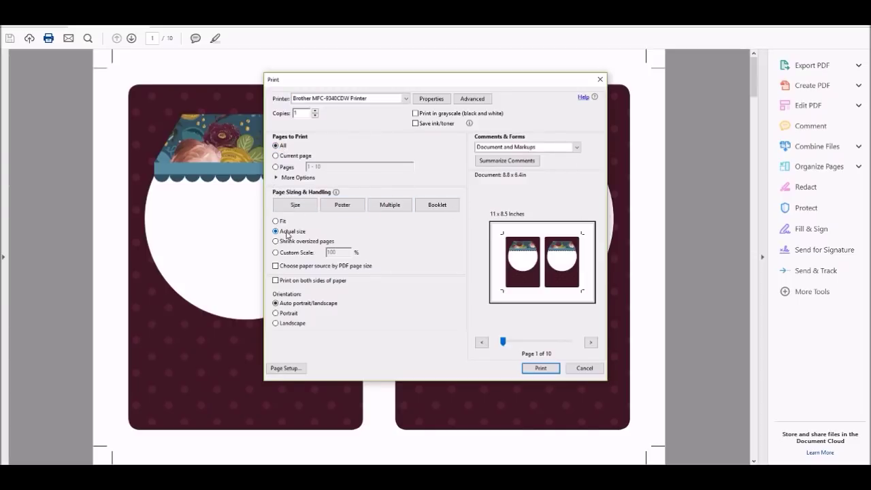
left_click(276, 281)
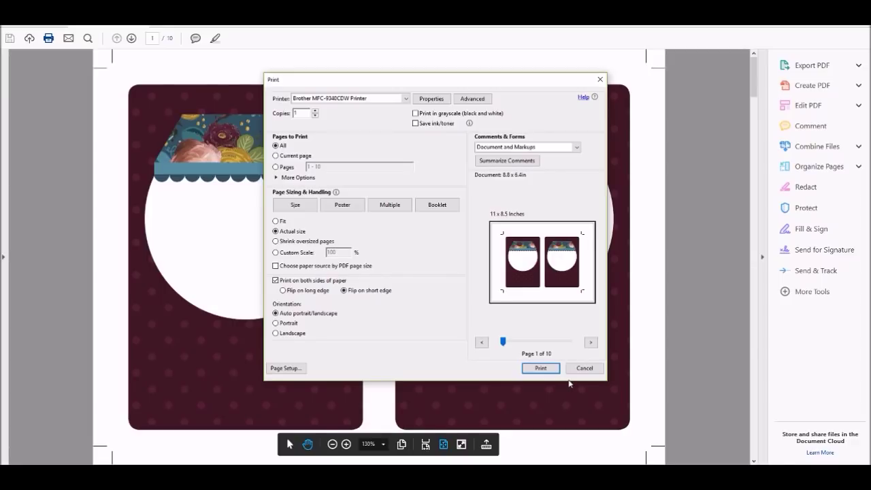
left_click(544, 368)
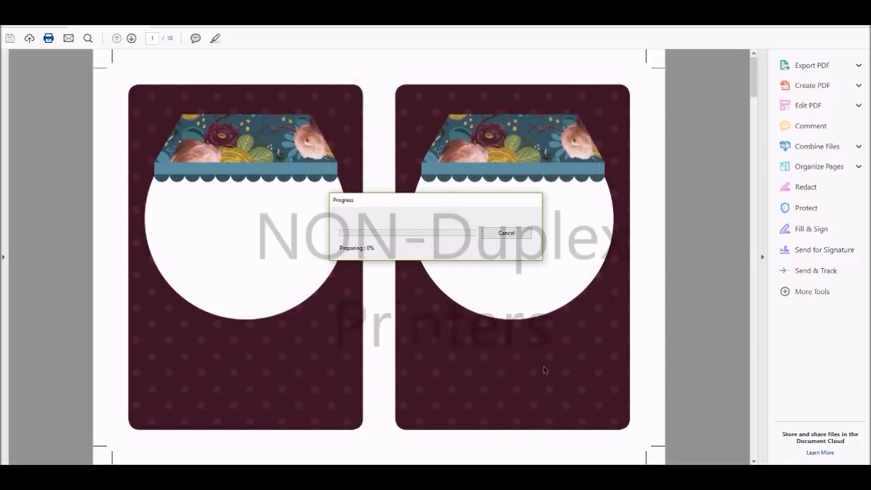